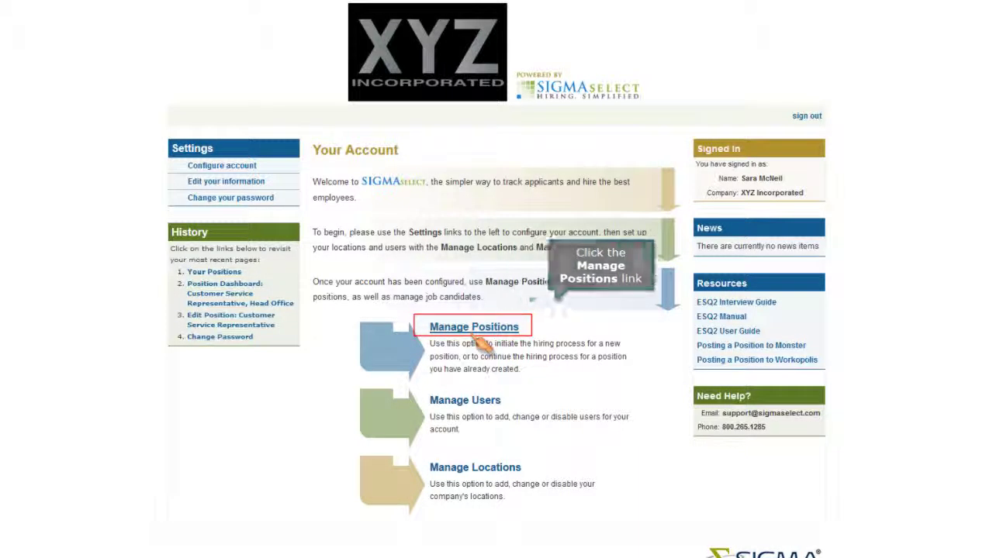
Open Manage Positions to show the Your Positions list
left_click(473, 332)
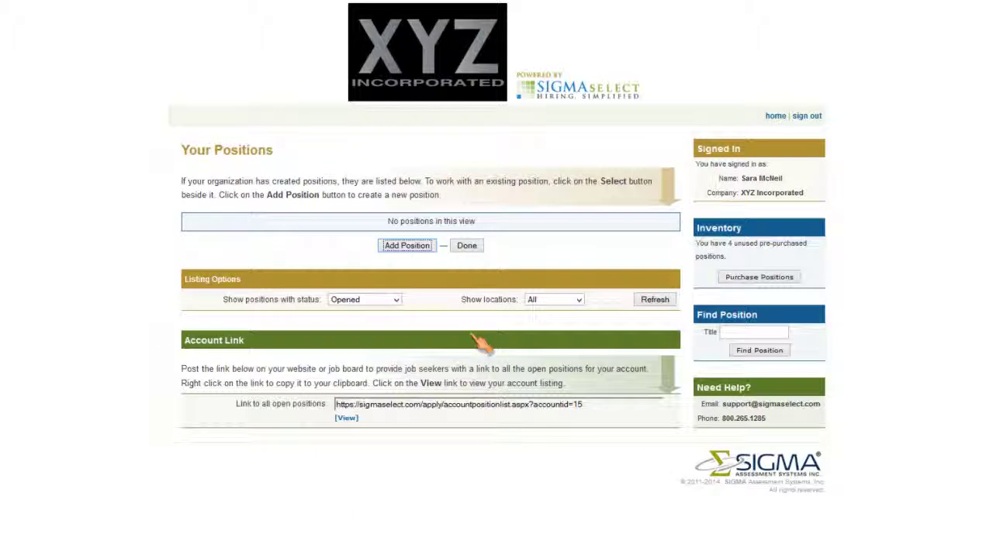
Add a new position titled 'Customer Service Representative'
left_click(411, 252)
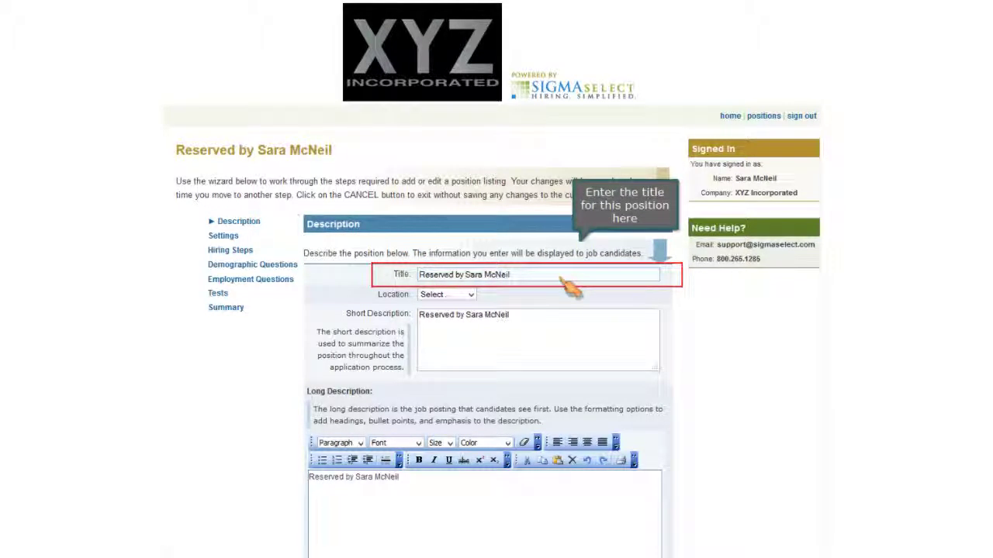
left_click_drag(562, 278, 357, 285)
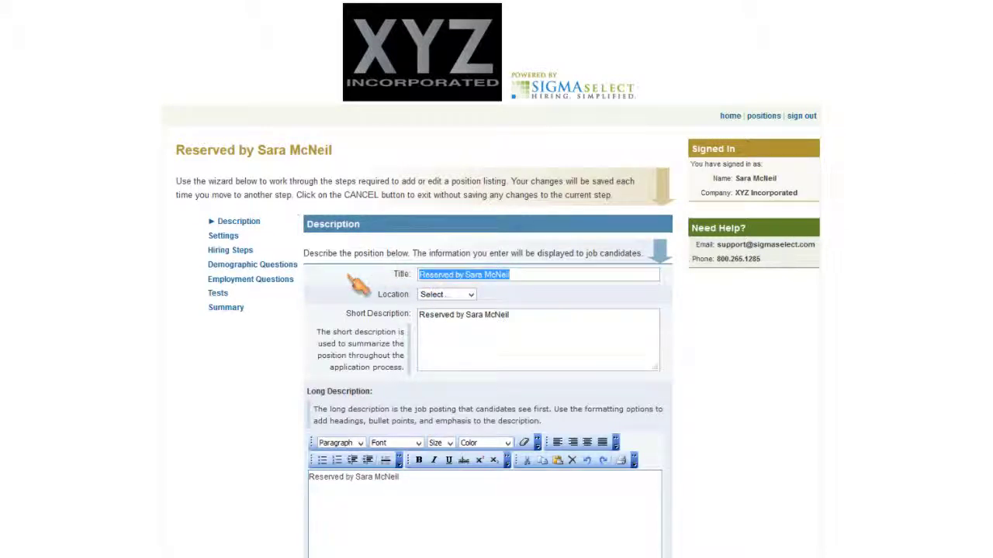
type("Customer Servi")
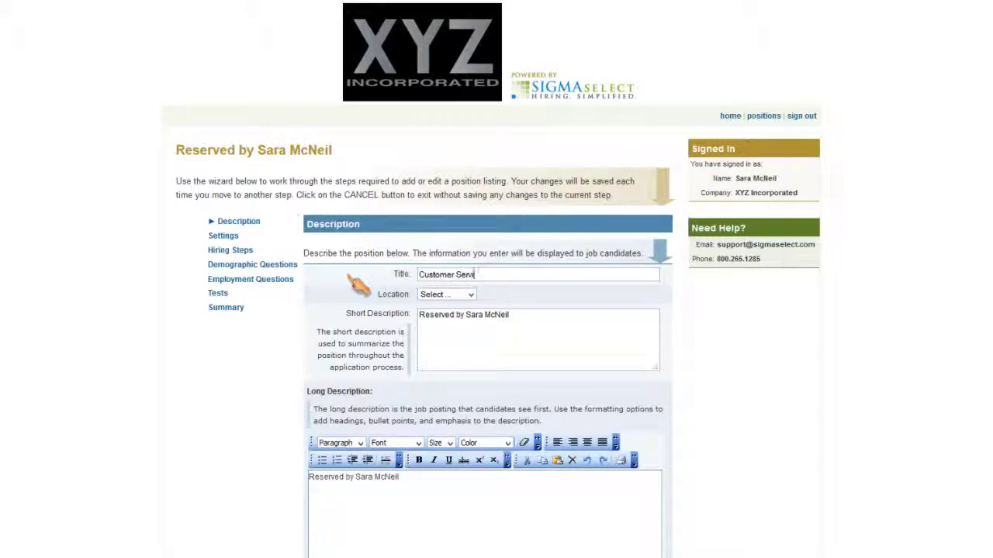
type("ce Representative")
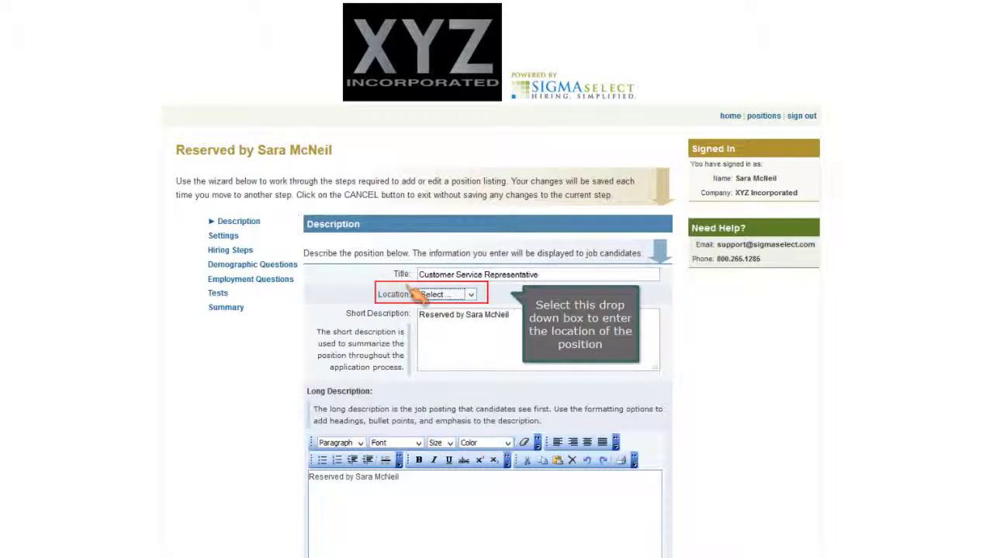
Set the location to Head Office and type the short description for customer service
left_click(471, 296)
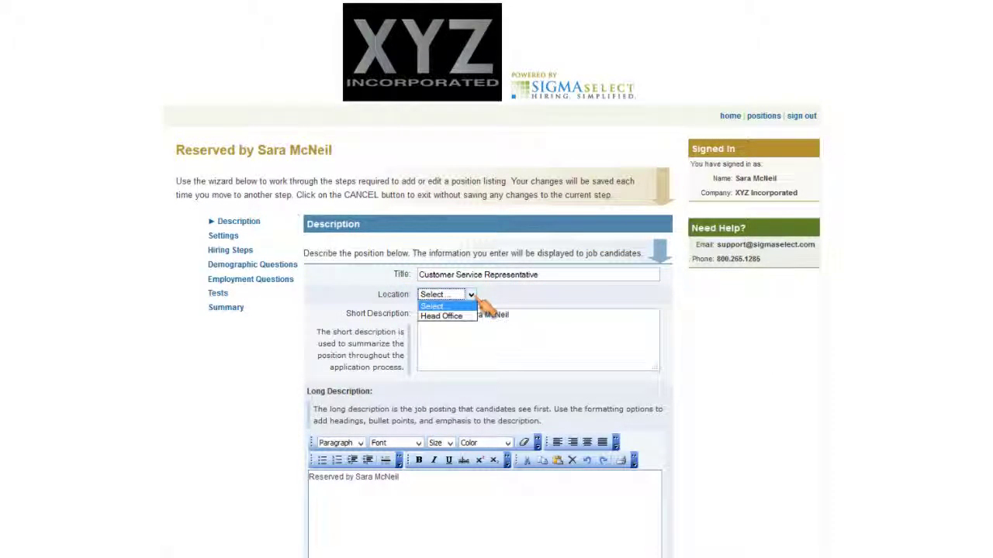
left_click(469, 316)
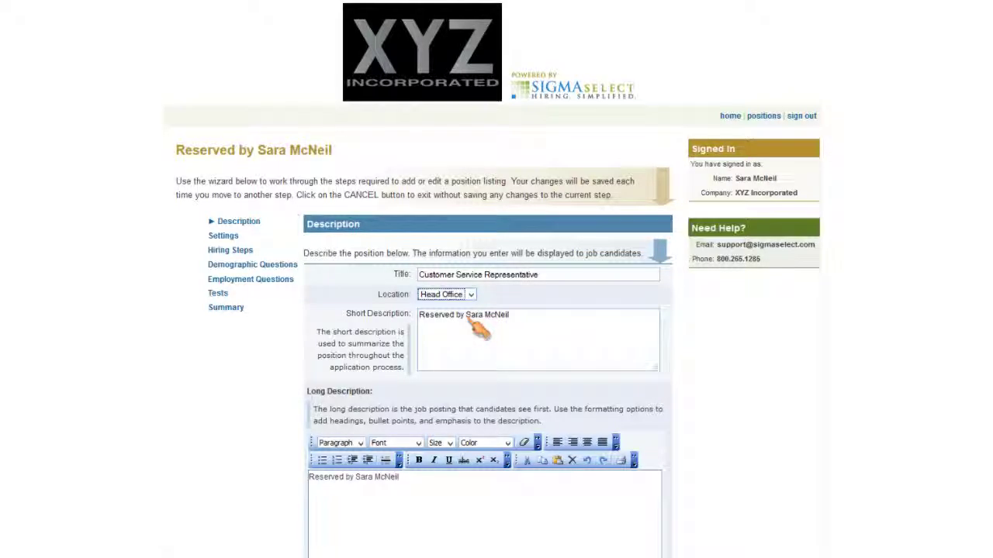
triple_click(527, 329)
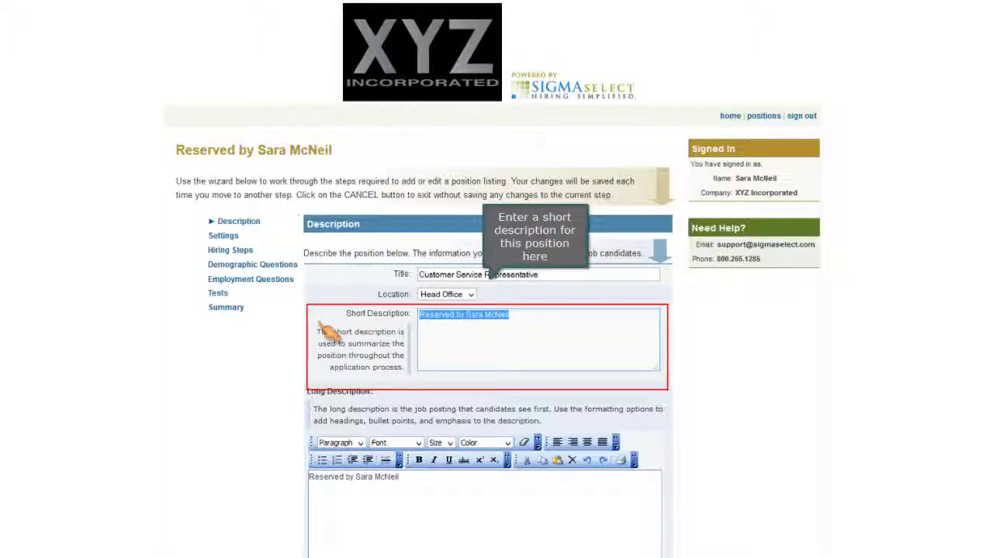
type("Customer Service Re")
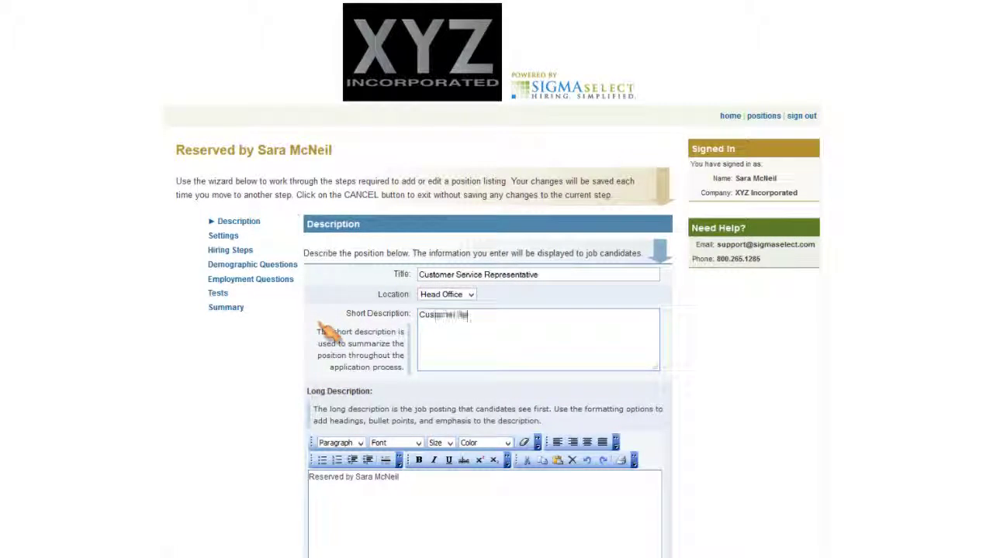
type("presentative needed to provide clients with answering pro")
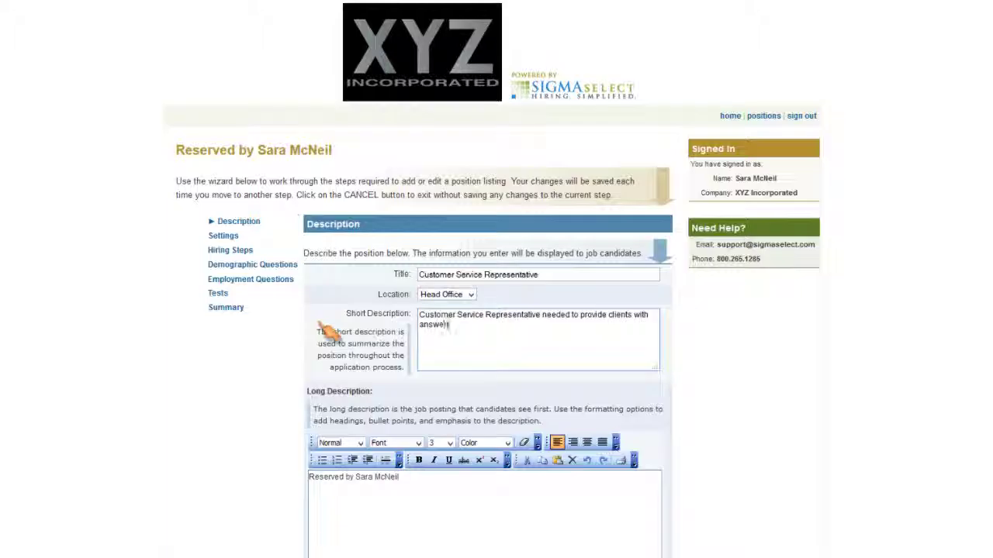
type("duct and service inquir")
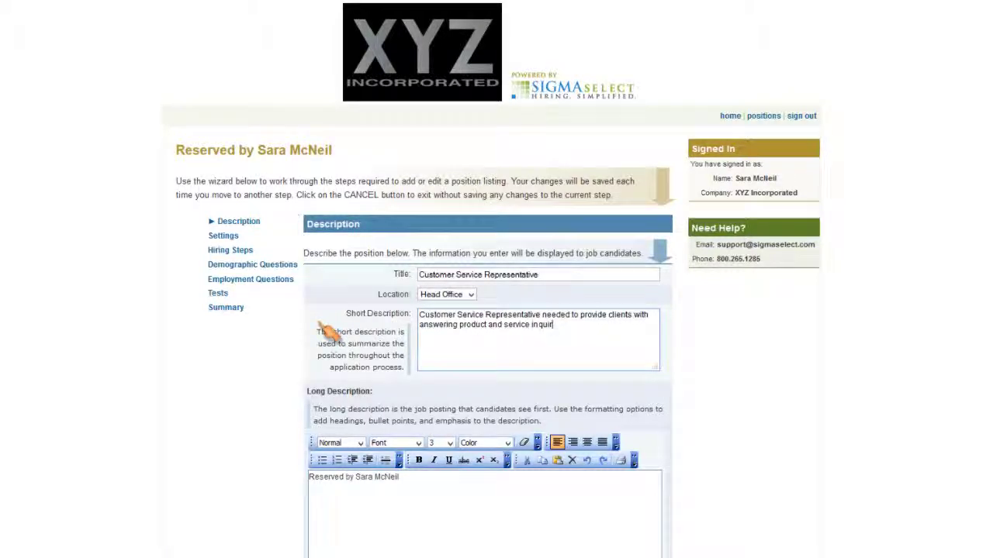
type("ies.")
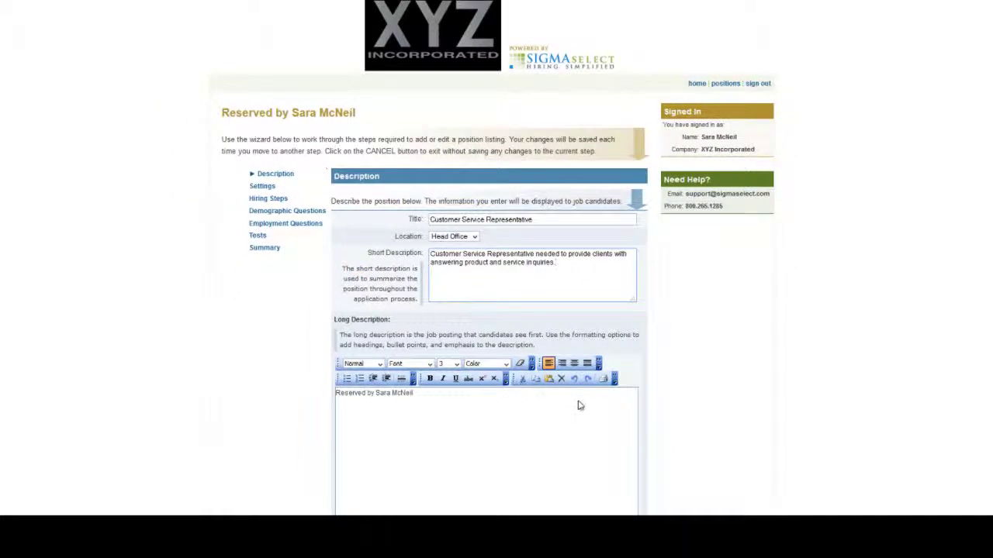
Replace the placeholder long description with the pasted job description text
left_click(594, 502)
key("shift+Home")
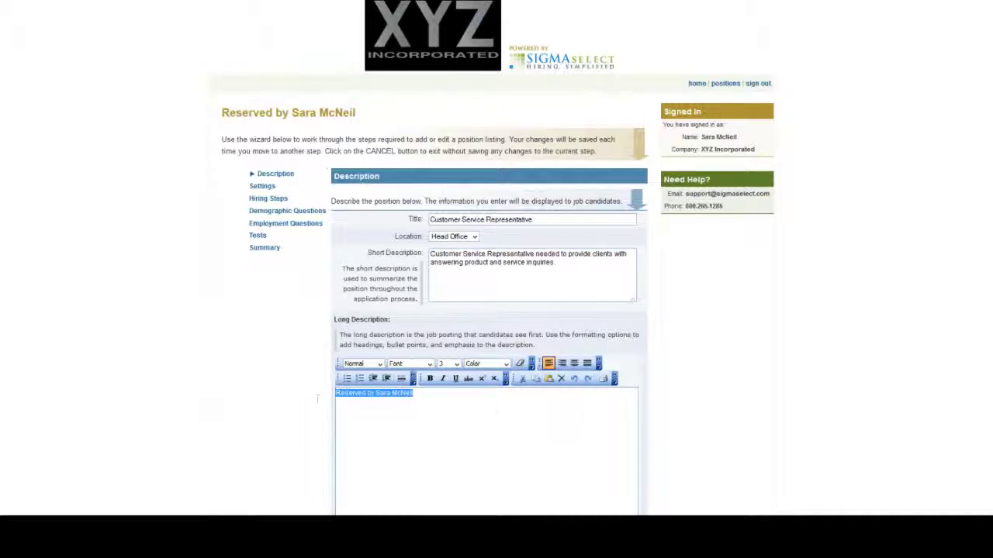
key("BackSpace")
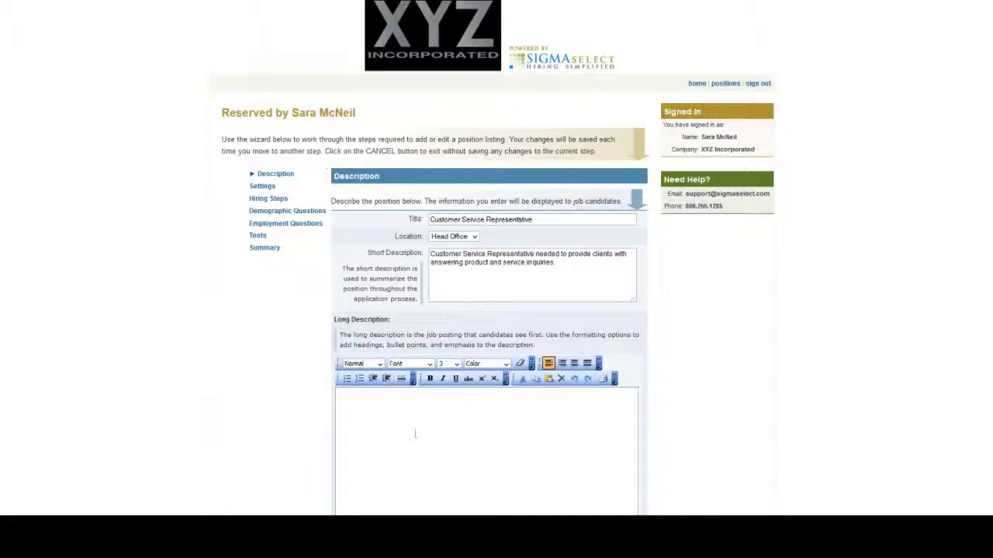
right_click(415, 434)
left_click(442, 349)
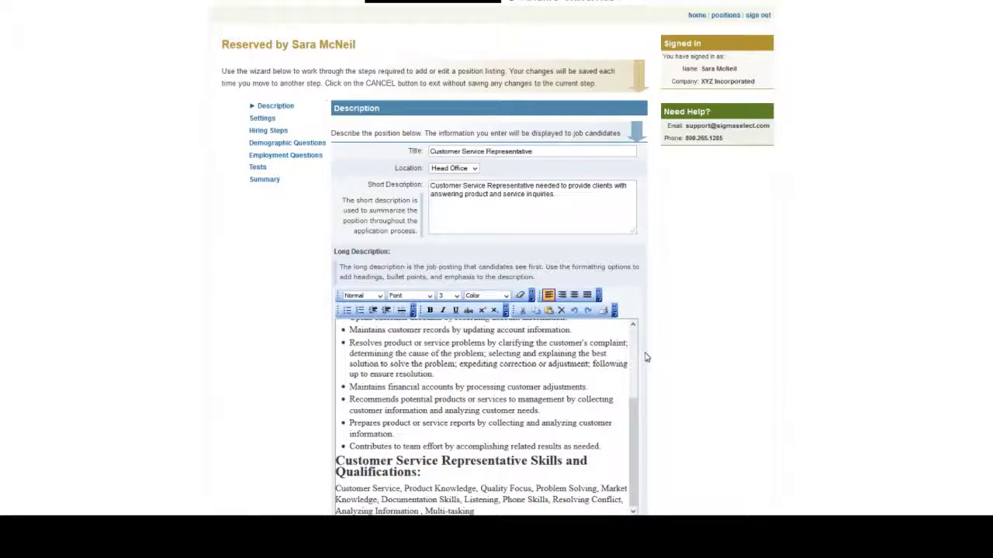
left_click_drag(633, 403, 632, 328)
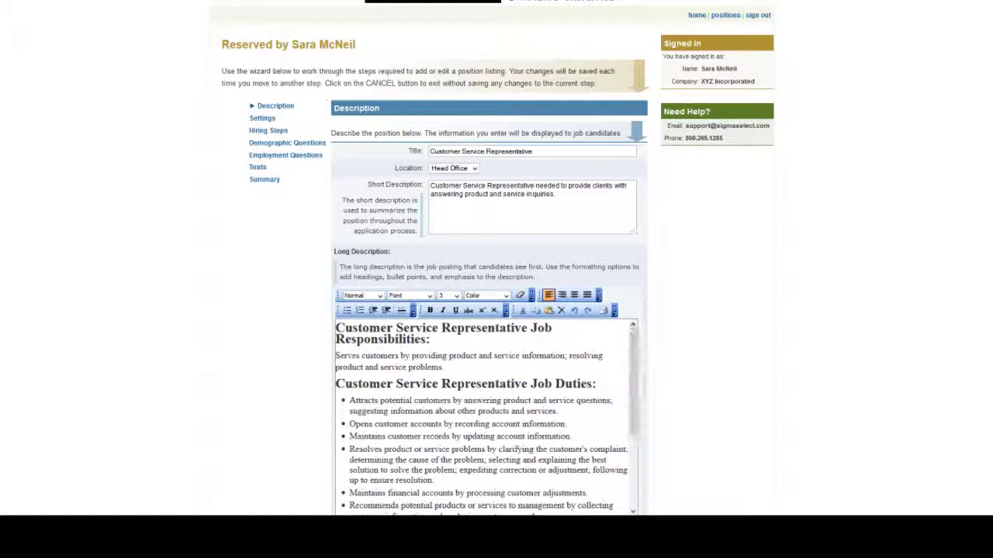
scroll(752, 304, "down", 2)
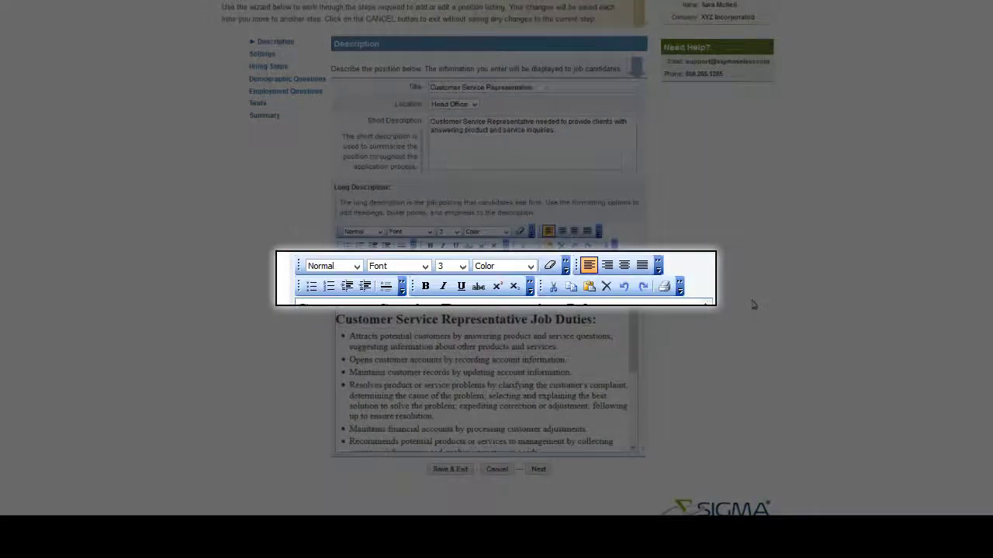
scroll(752, 304, "up", 2)
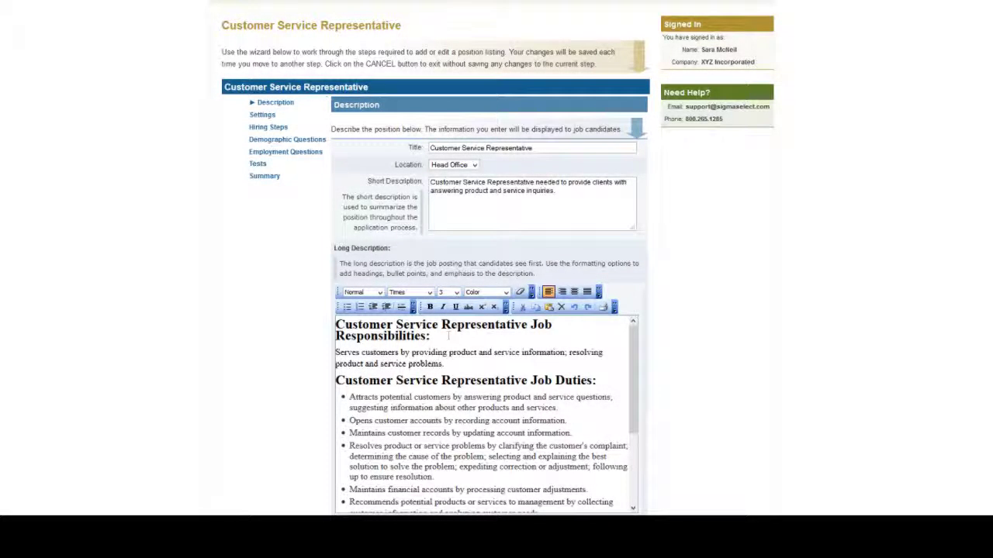
Colour the Job Responsibilities, Job Duties and Skills and Qualifications headings dark blue, then save
left_click_drag(449, 336, 329, 324)
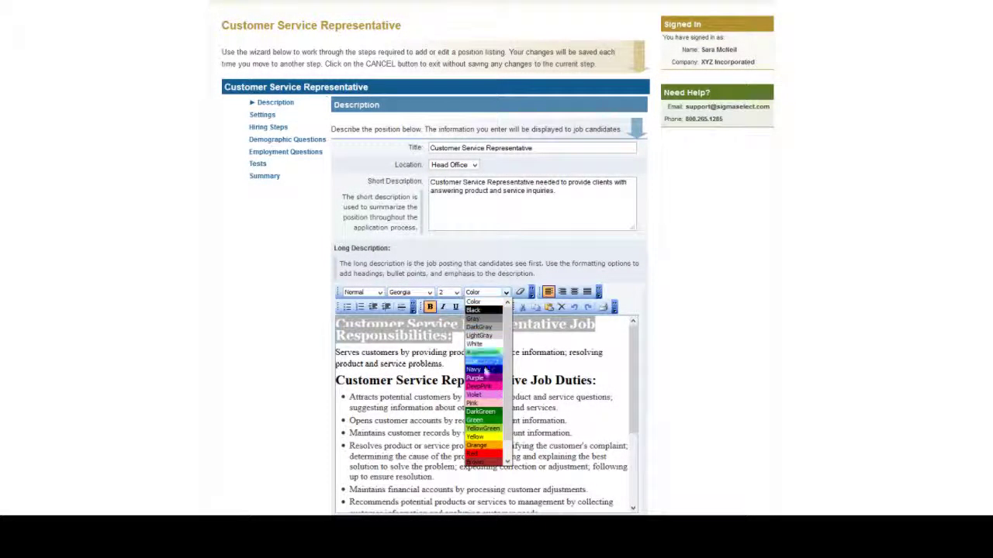
left_click(486, 370)
left_click_drag(595, 380, 335, 380)
left_click(483, 292)
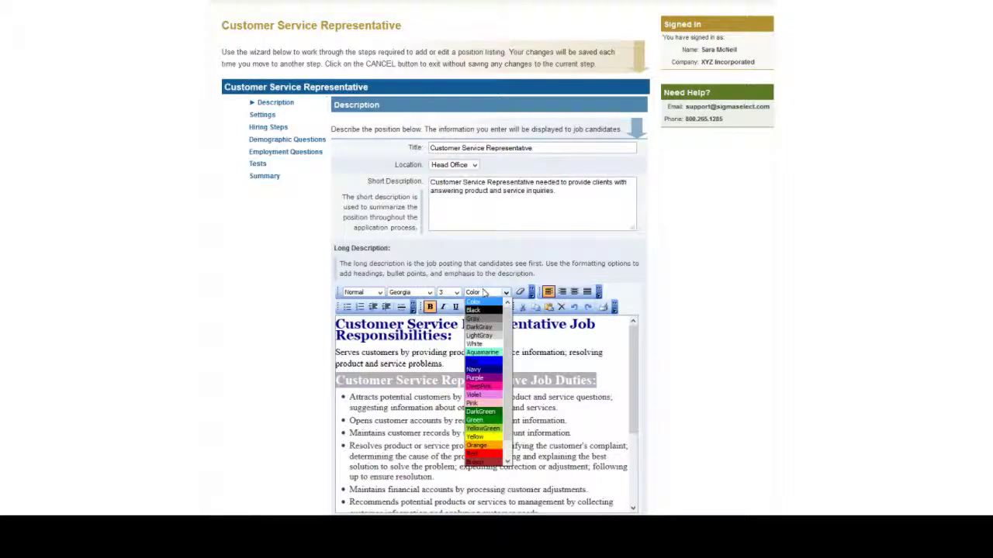
left_click(483, 370)
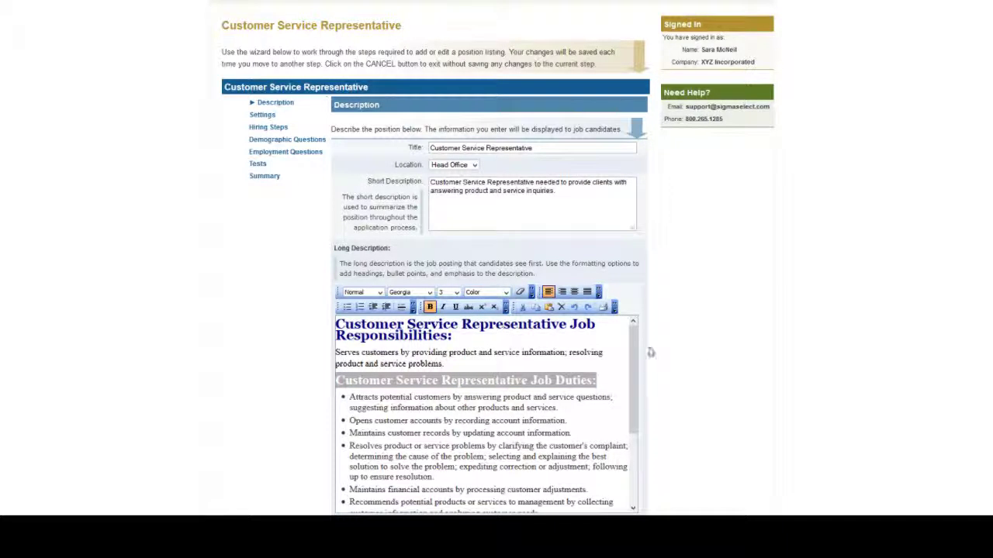
left_click_drag(632, 361, 632, 430)
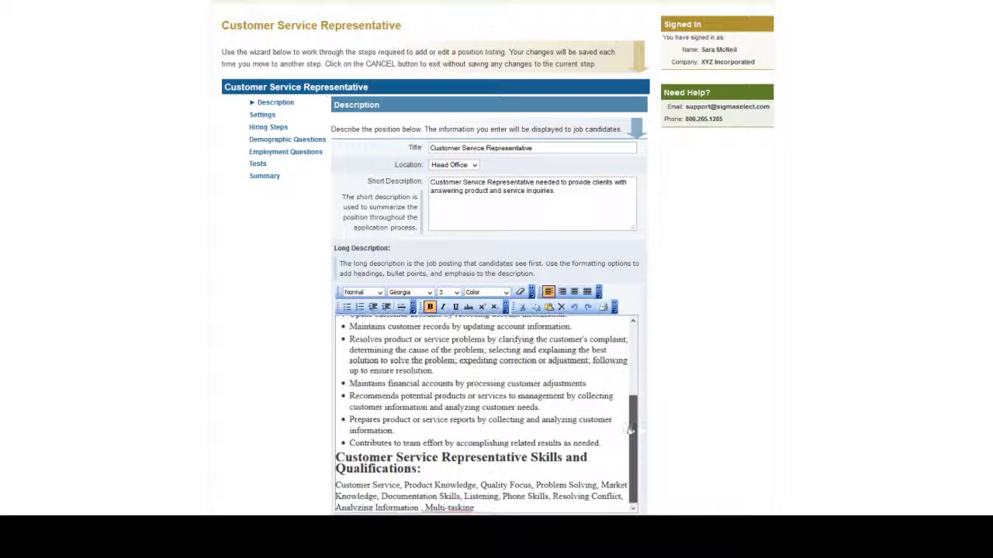
left_click_drag(422, 469, 335, 458)
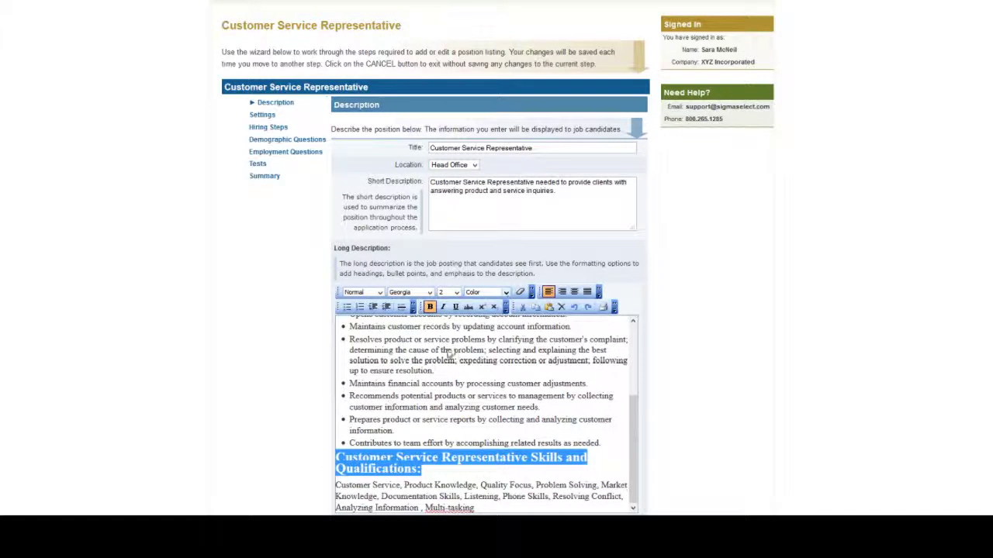
left_click(488, 292)
left_click(484, 373)
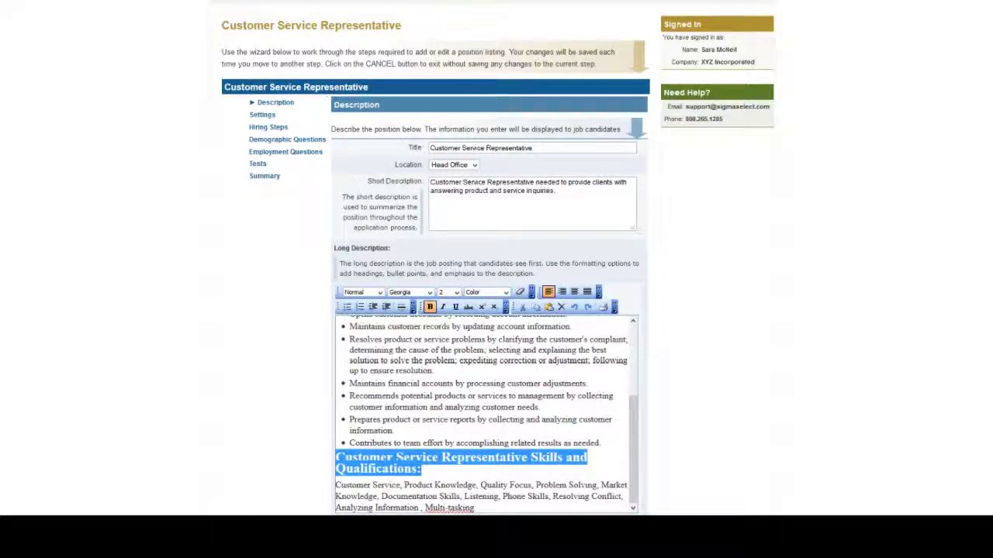
scroll(636, 342, "down", 2)
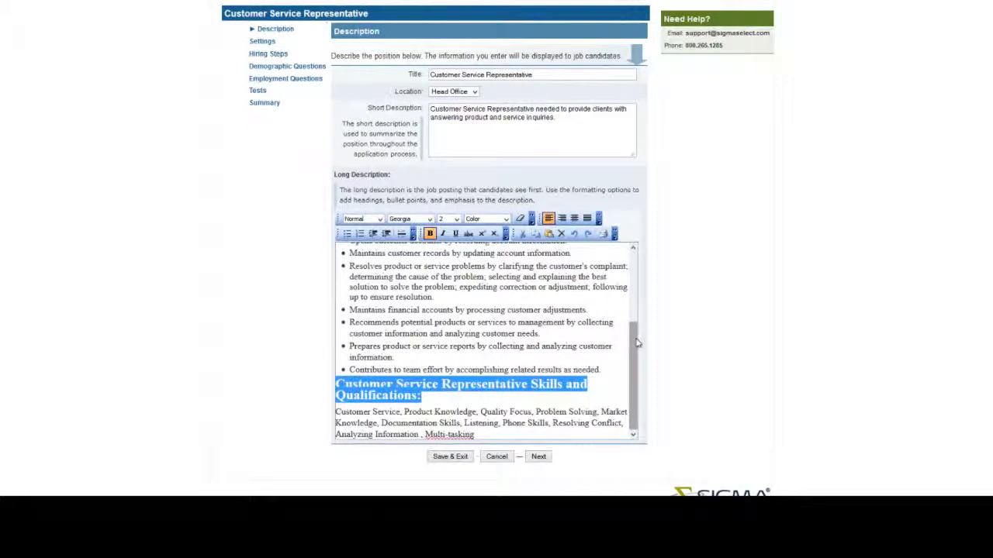
left_click_drag(635, 342, 628, 255)
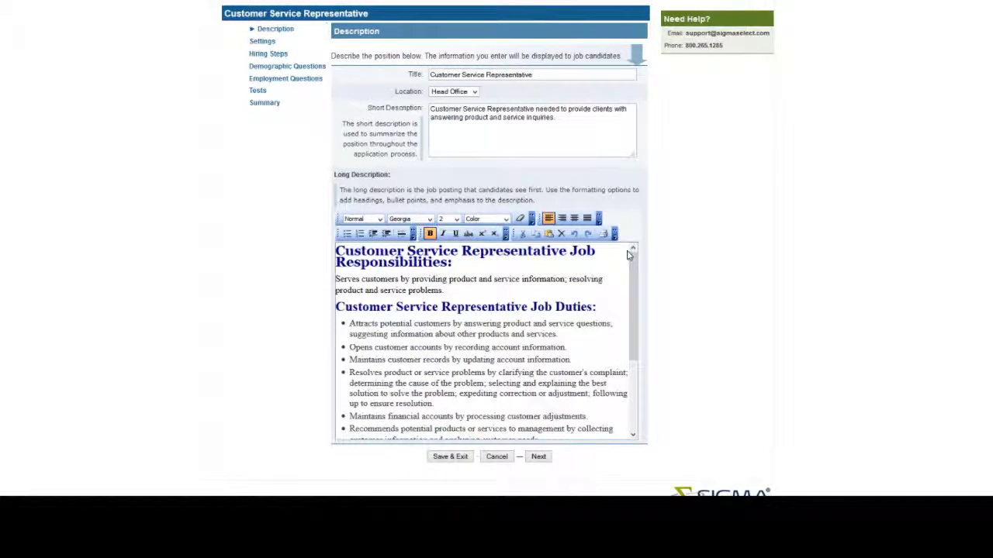
left_click(544, 459)
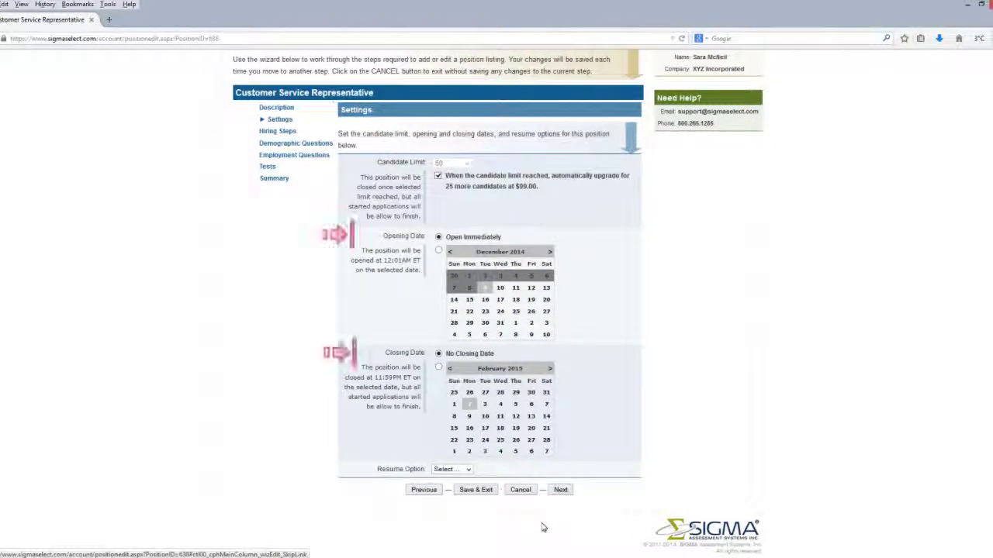
Set the closing date to January 30, 2015 and make résumés Optional
left_click(438, 367)
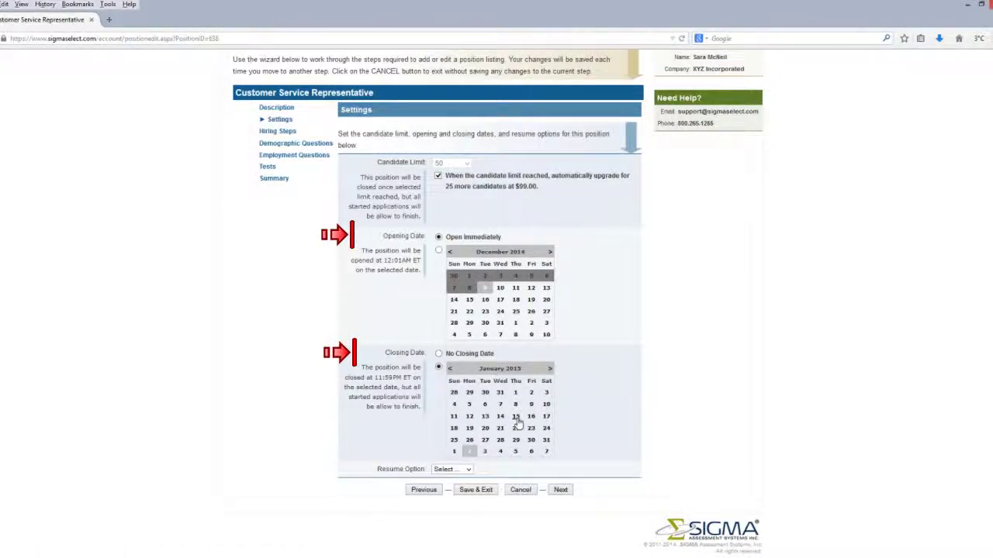
left_click(531, 440)
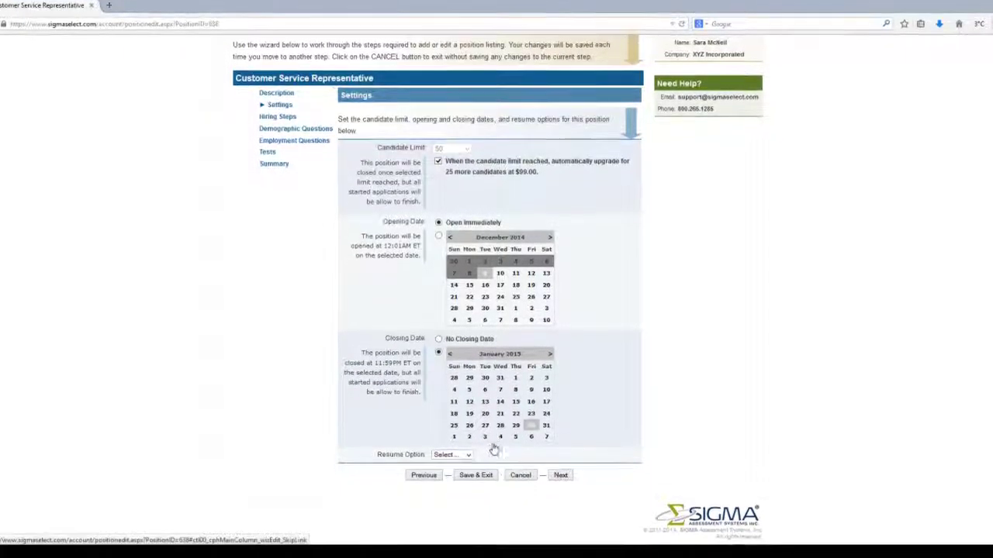
left_click(466, 418)
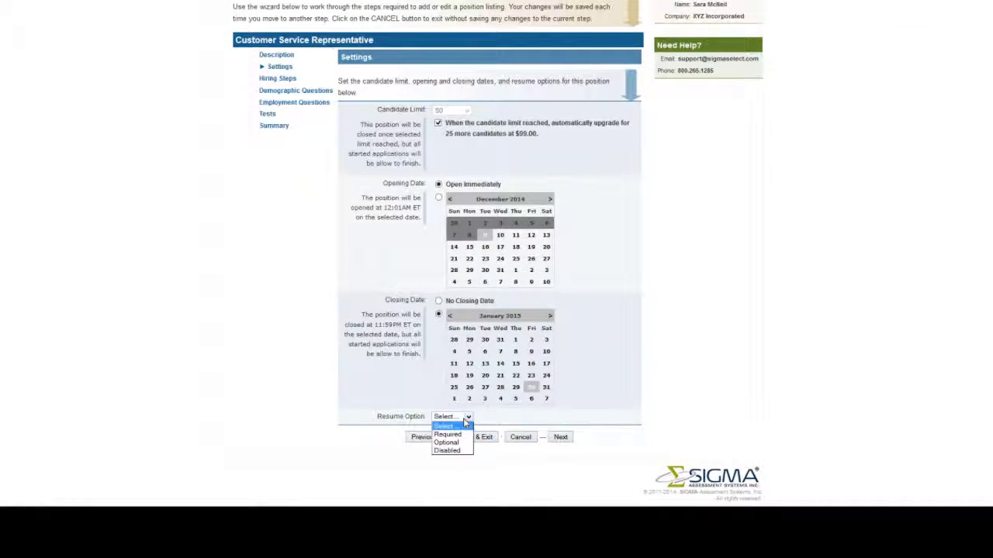
left_click(464, 443)
Tick In-Person Interview Scheduled and Job Offer Made as hiring steps
left_click(561, 438)
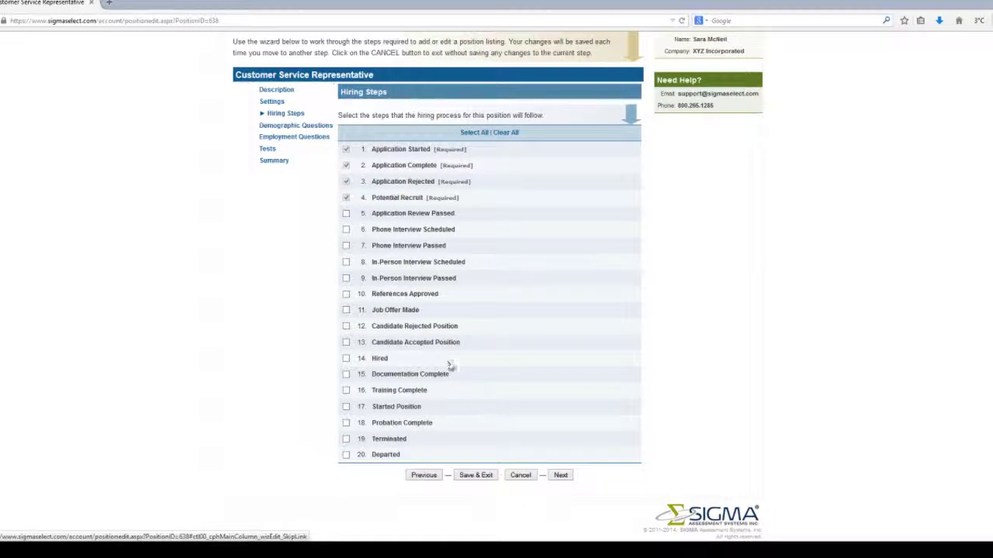
left_click(346, 263)
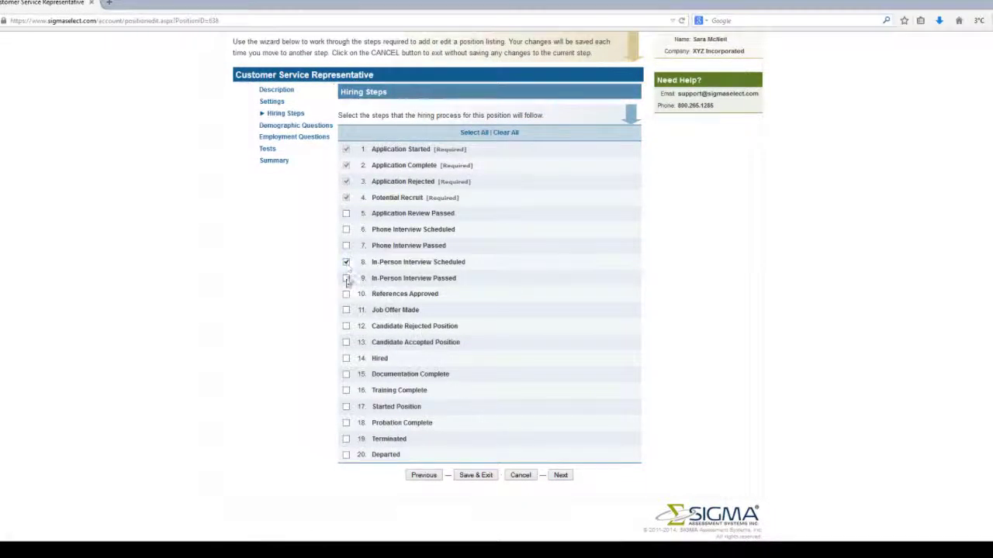
left_click(346, 310)
left_click(561, 475)
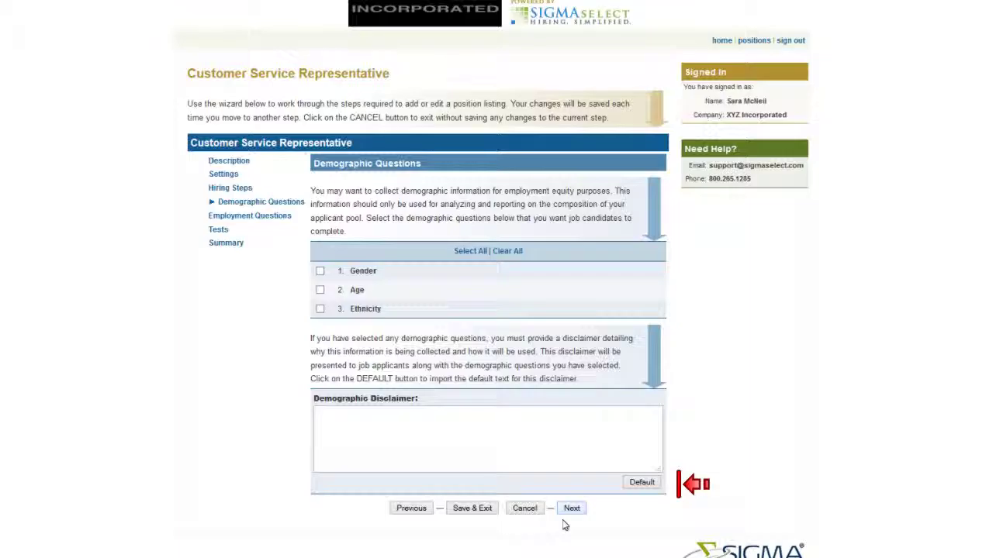
Skip the Gender, Age and Ethnicity questions and go on to Employment Questions
left_click(572, 509)
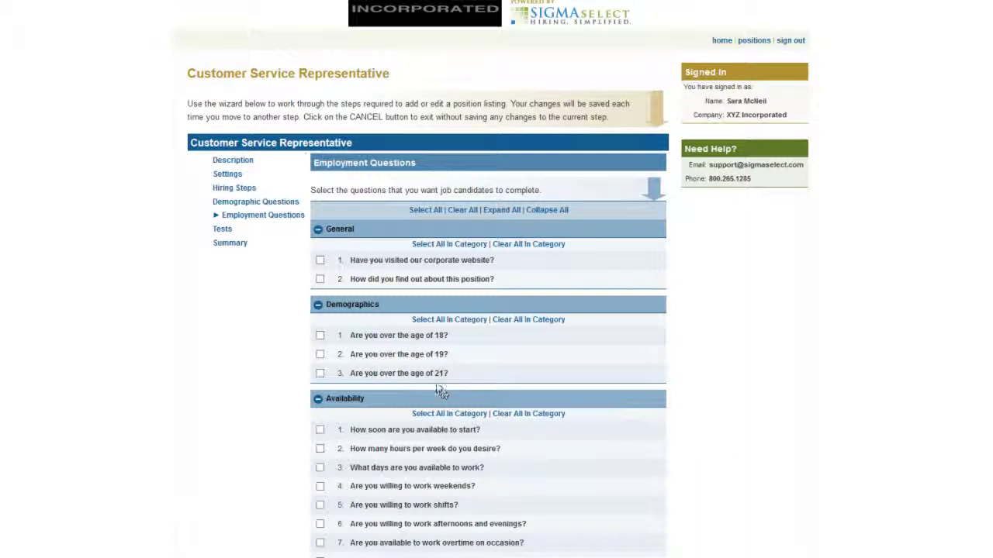
Include the corporate website, how-found-out, start availability, days available and weekends questions
left_click(320, 261)
left_click(320, 279)
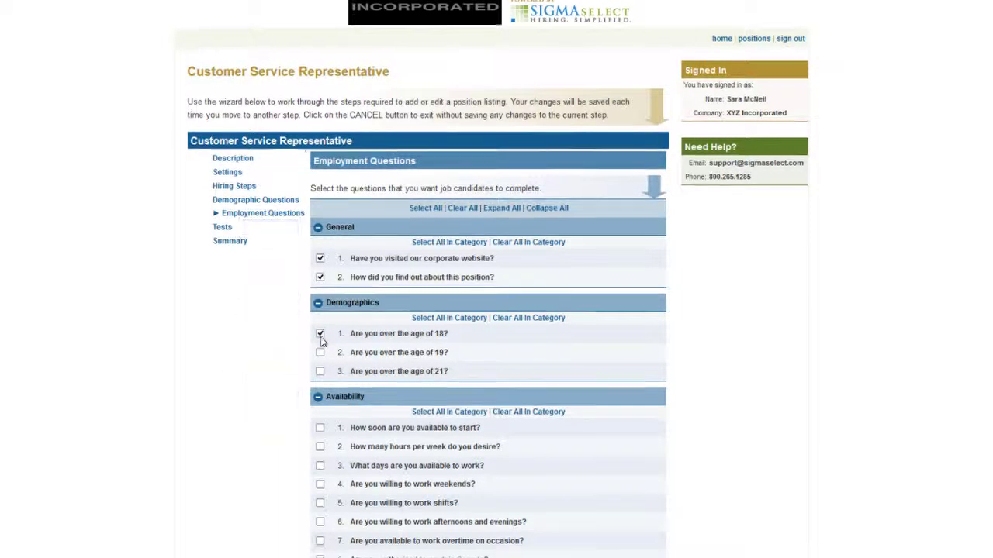
scroll(321, 339, "down", 3)
left_click(319, 214)
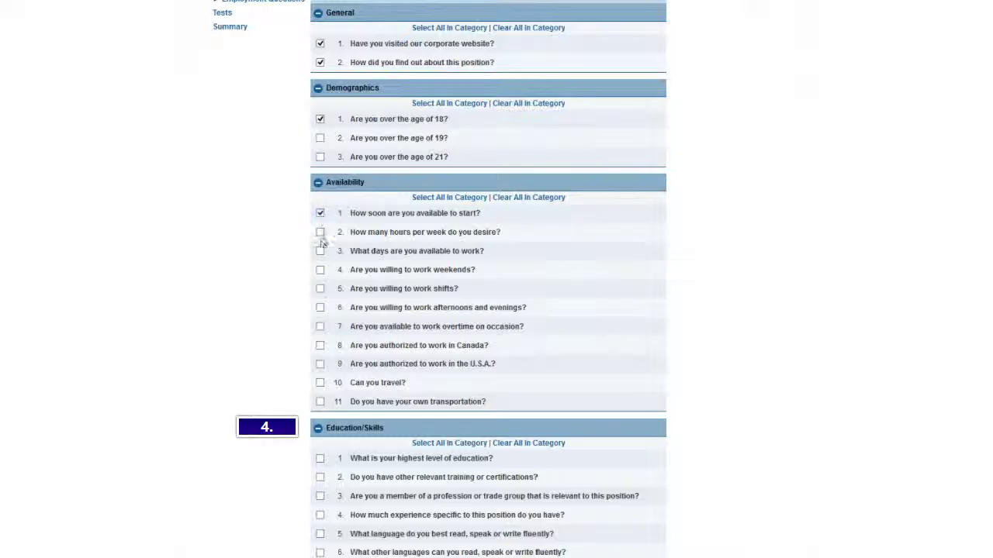
left_click(319, 251)
left_click(319, 269)
Include education, certifications, Windows, Office, Excel, references and currently-employed questions
scroll(319, 267, "down", 3)
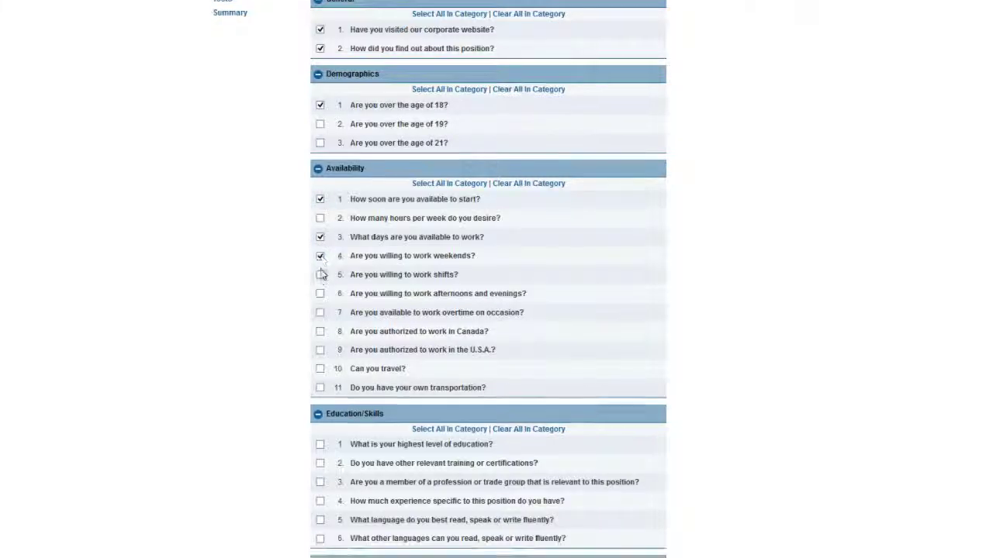
left_click(320, 242)
left_click(320, 260)
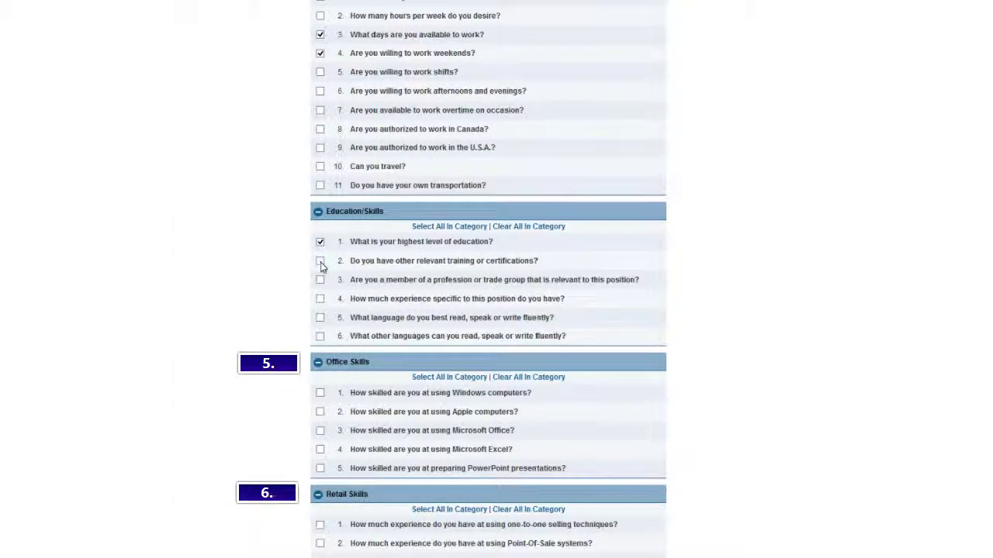
scroll(321, 264, "down", 1)
left_click(320, 320)
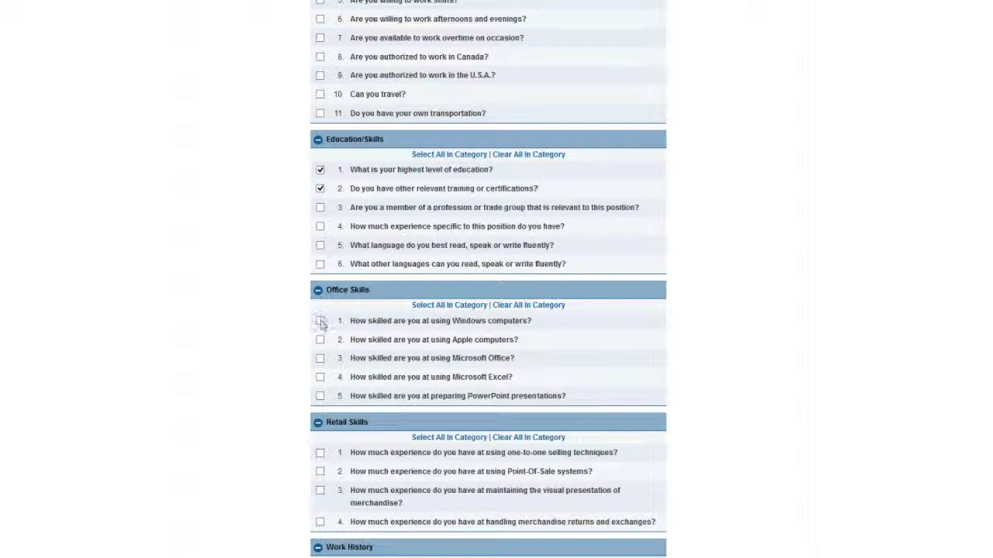
left_click(319, 358)
left_click(319, 377)
scroll(321, 377, "down", 4)
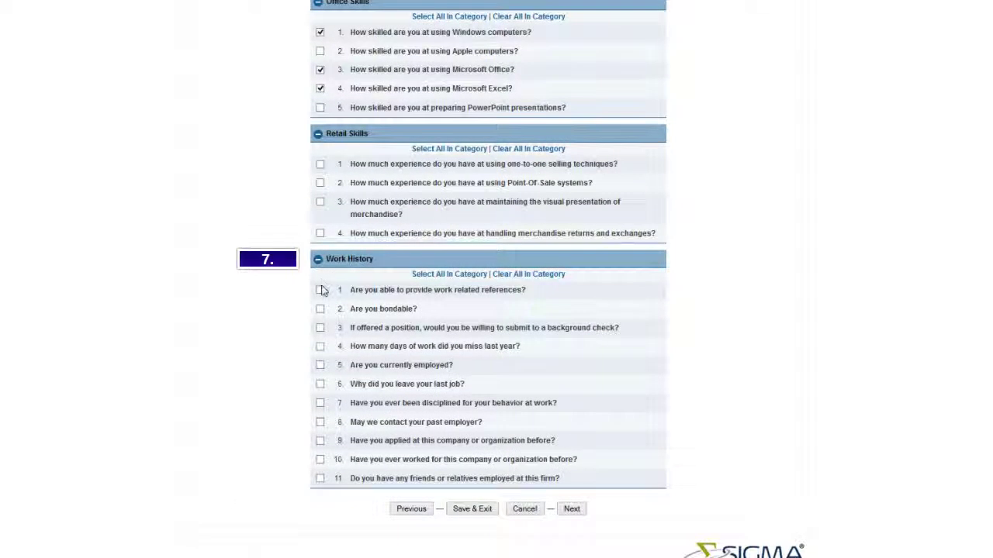
left_click(319, 291)
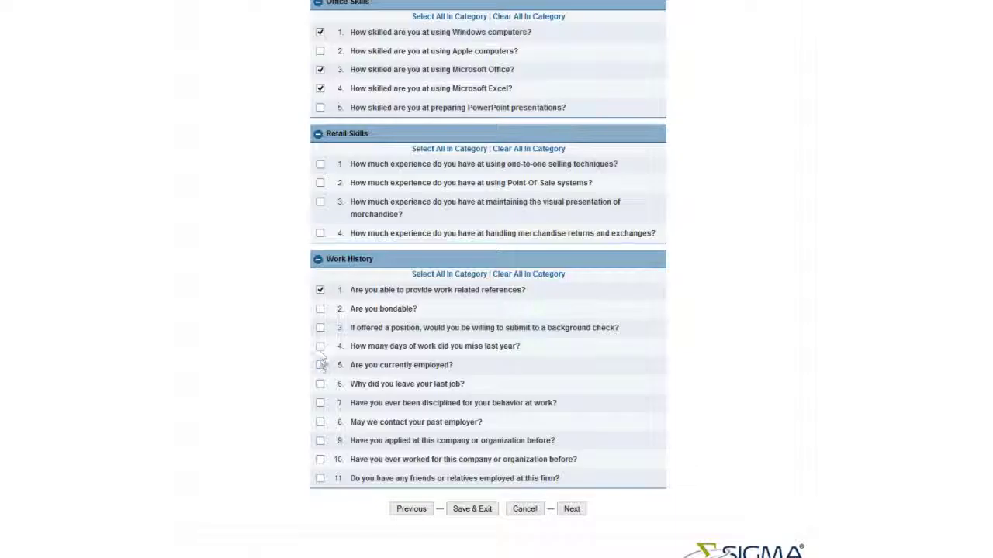
left_click(320, 365)
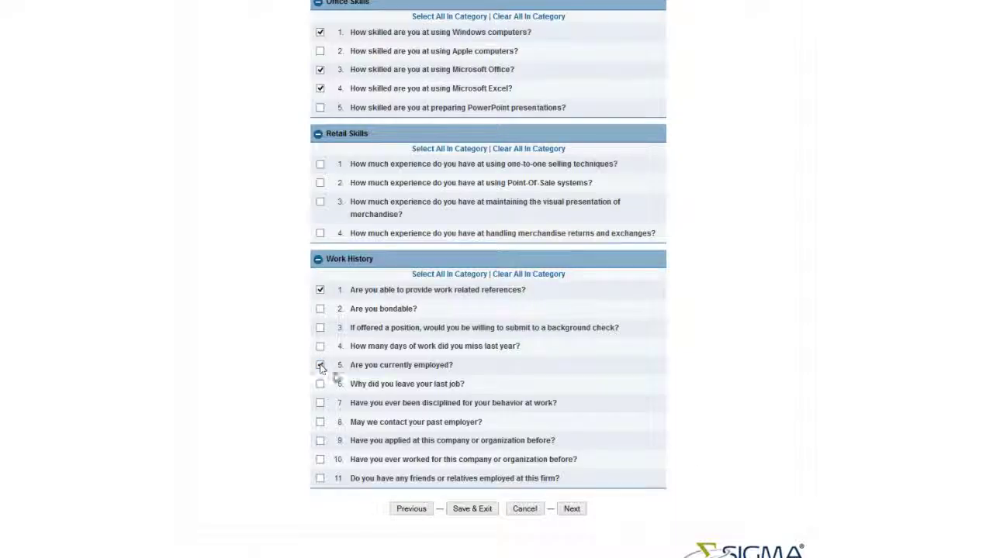
left_click(574, 510)
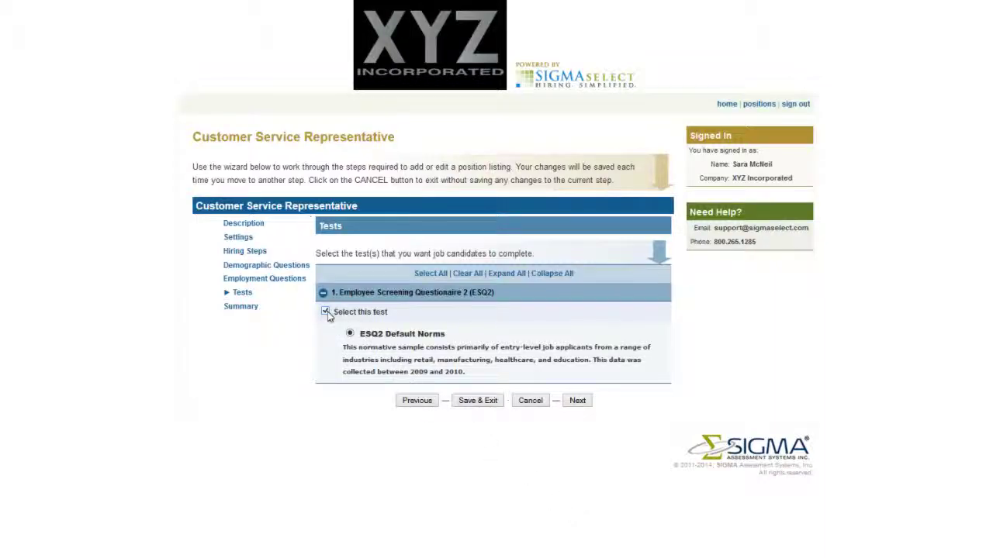
Select the ESQ2 test with ESQ2 Default Norms and continue to the Summary
left_click(578, 403)
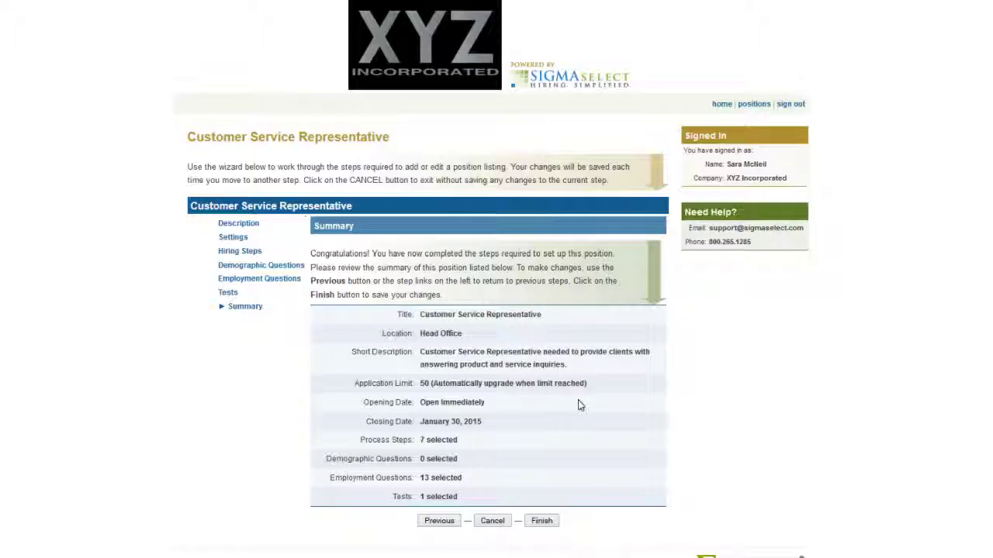
Finish the wizard to publish the position, then return to its Position Dashboard
left_click(543, 521)
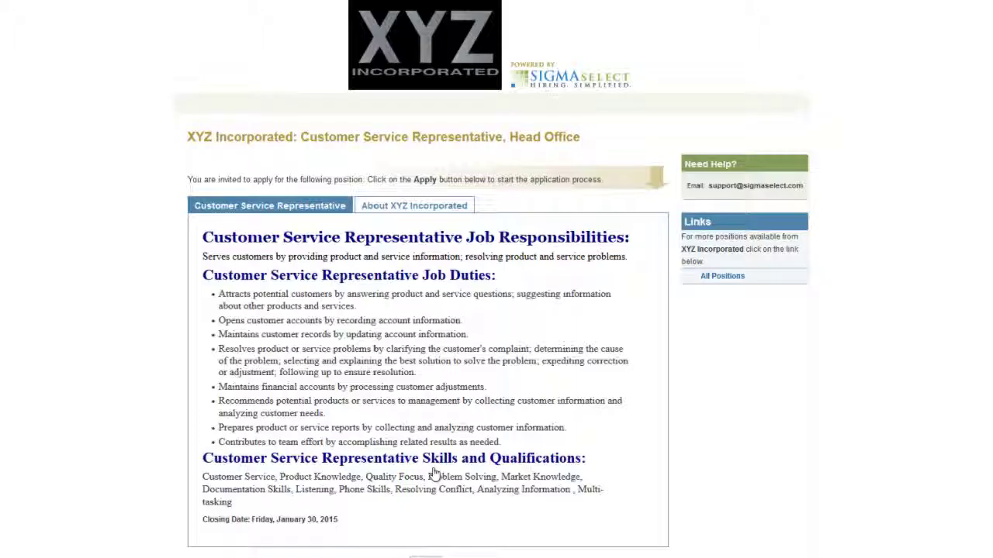
key("ctrl+w")
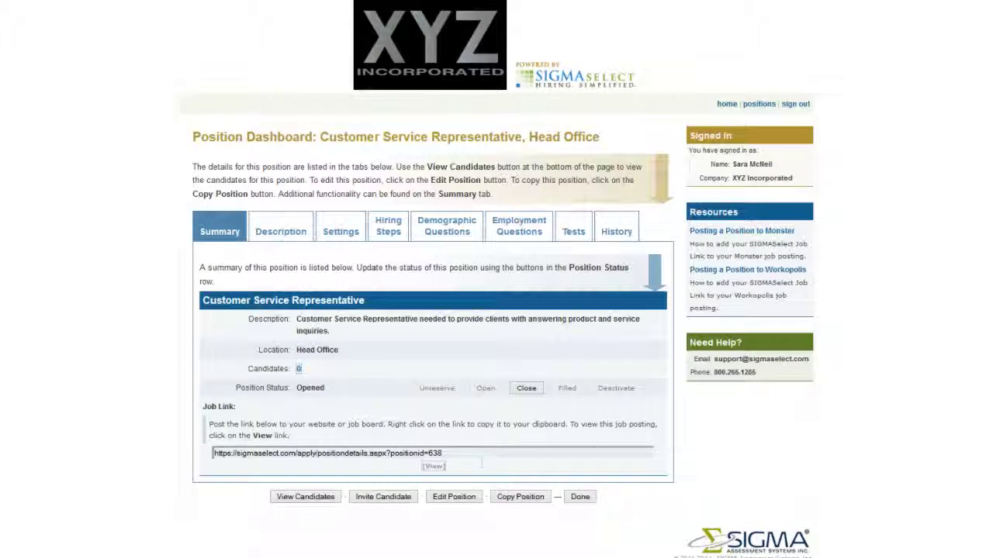